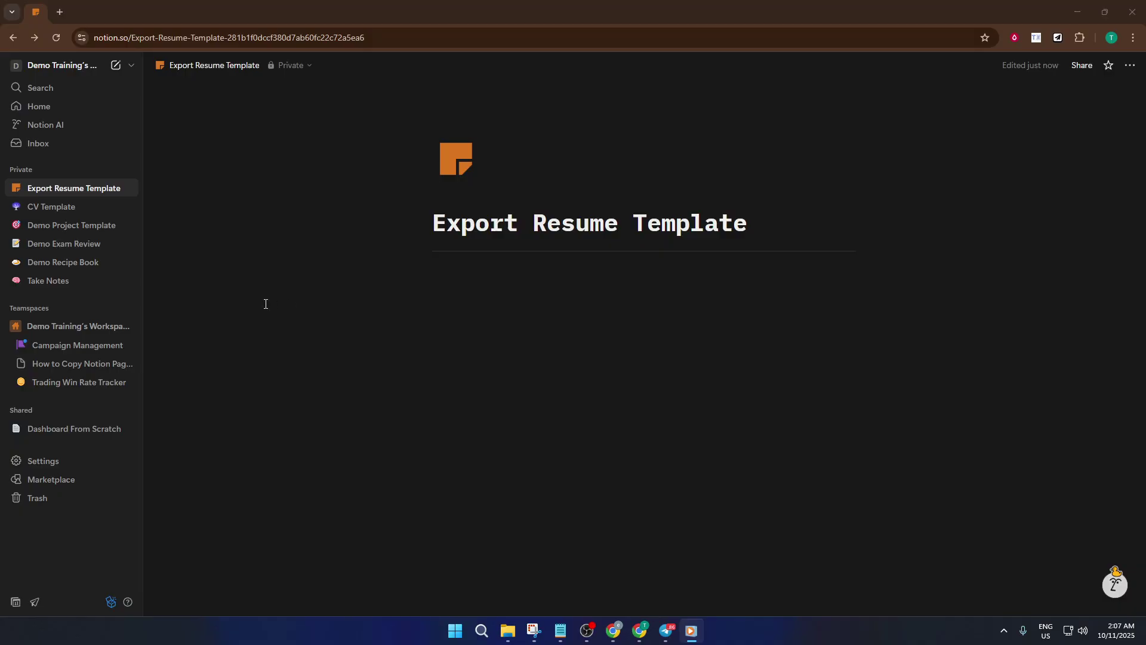
Step: Open the template marketplace and browse its featured and general template listings
left_click(130, 66)
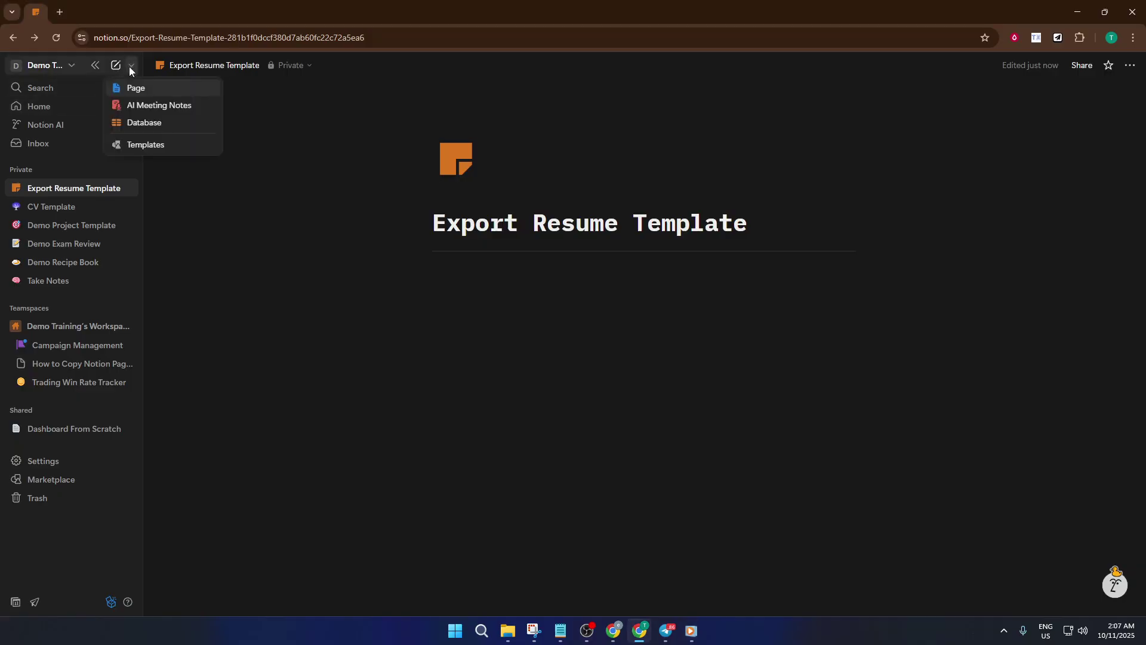
left_click(158, 149)
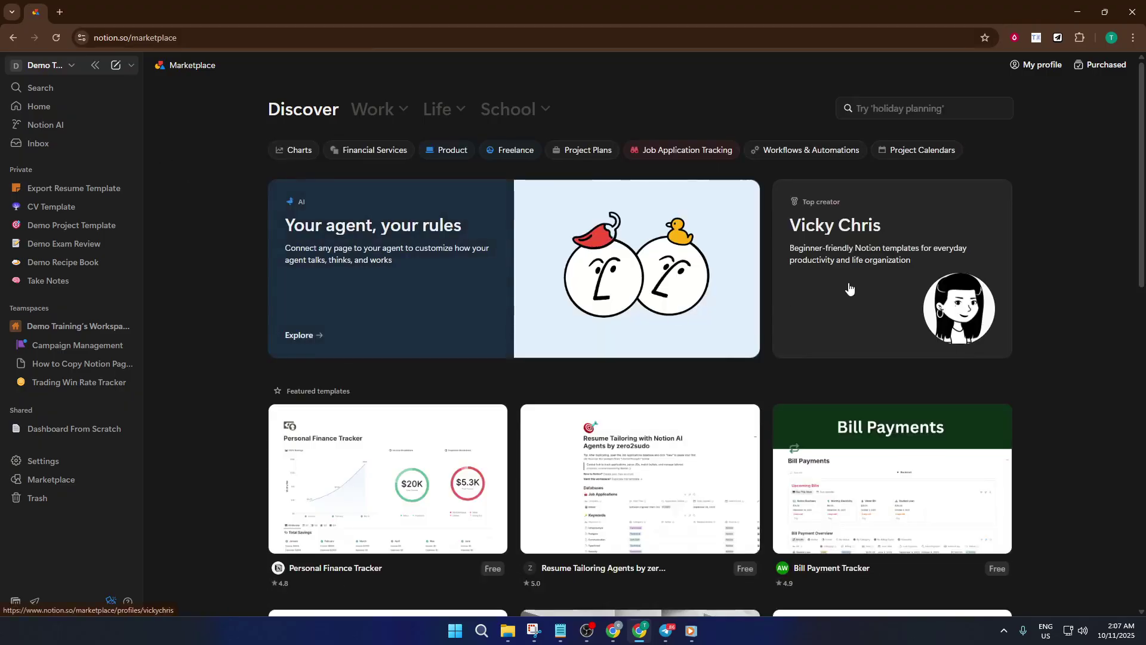
scroll(929, 256, "down", 5)
scroll(929, 257, "down", 5)
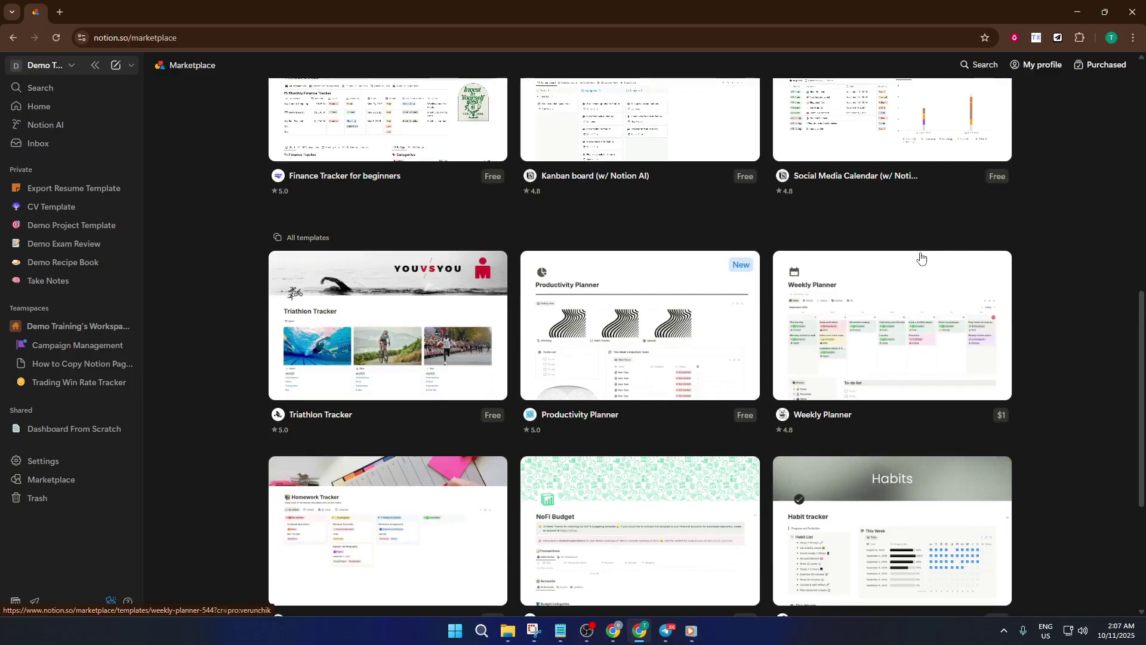
scroll(912, 267, "up", 10)
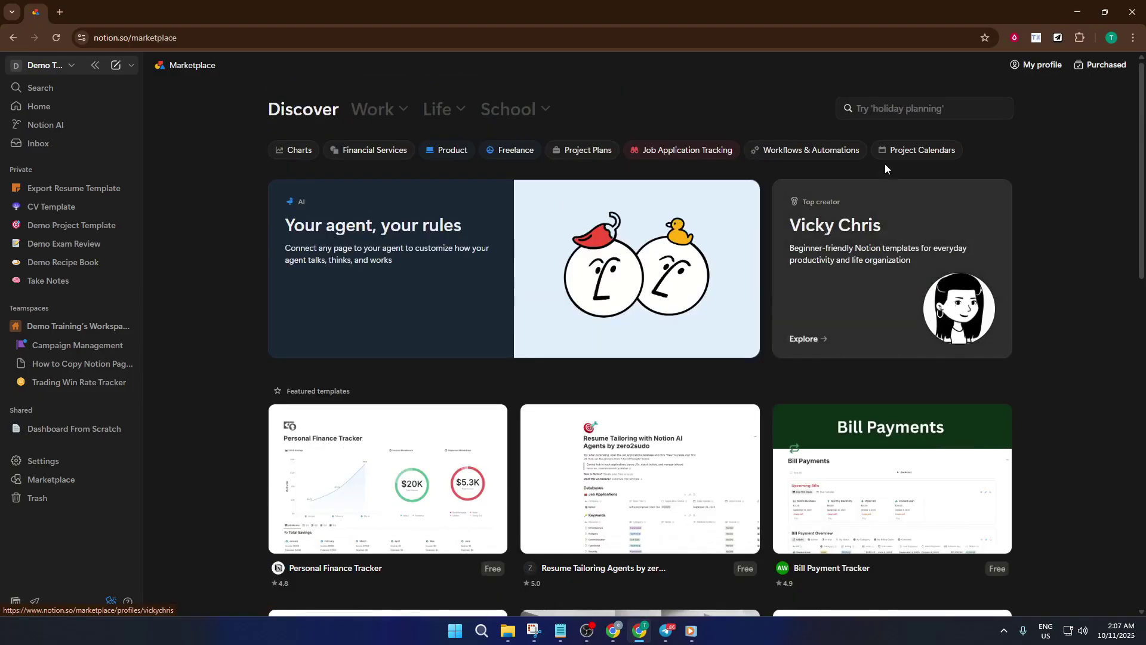
Step: Search the marketplace for "CV" and open the second free CV template suggested
left_click(911, 109)
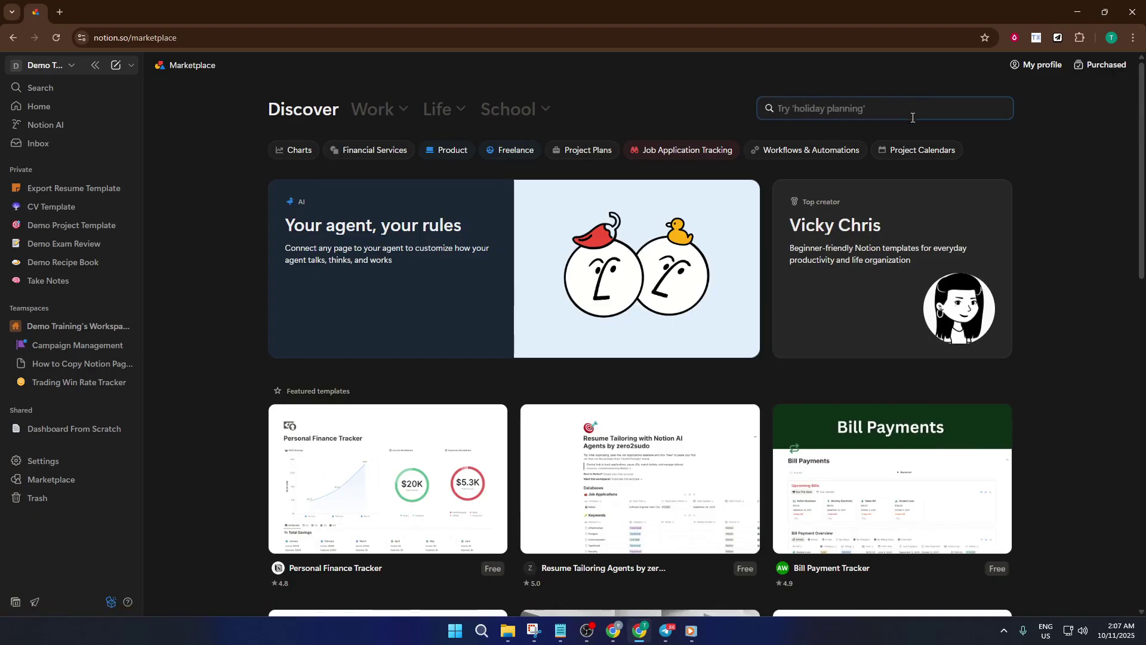
type("CV")
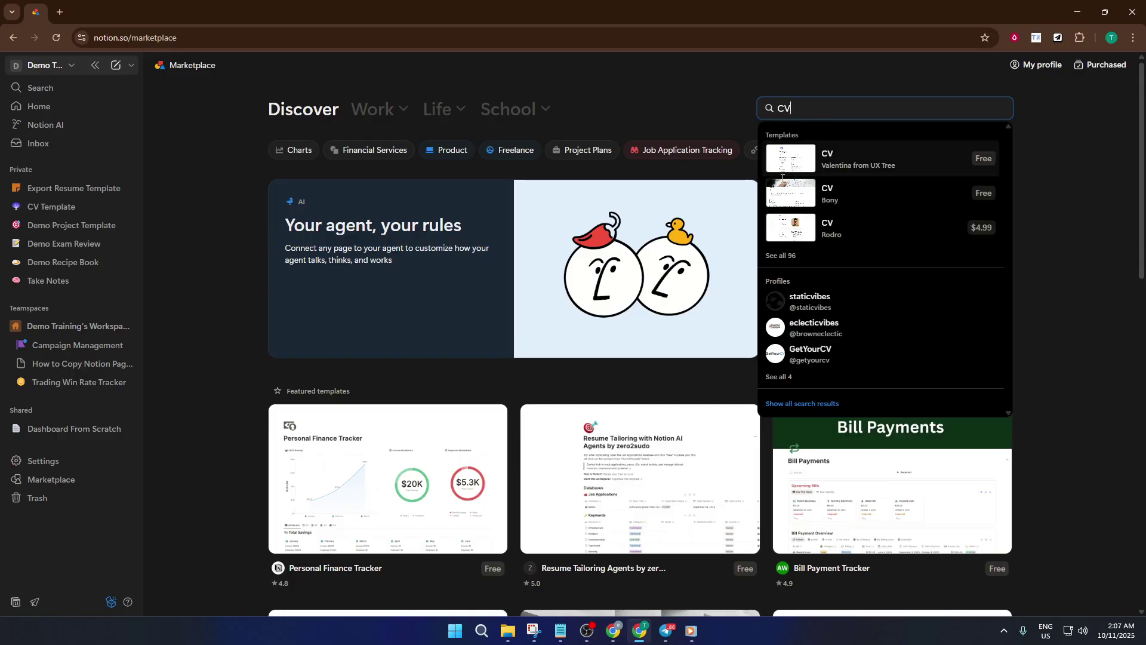
left_click(806, 200)
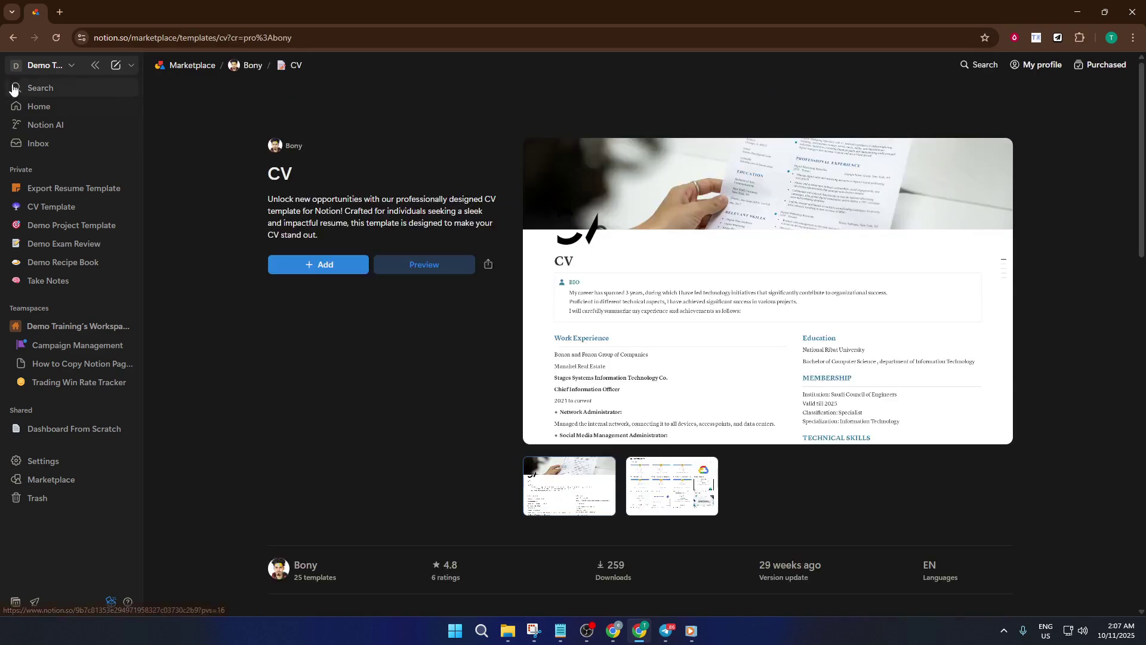
Step: Return to the marketplace home, search for "Resume" and open the Resume category
left_click(12, 39)
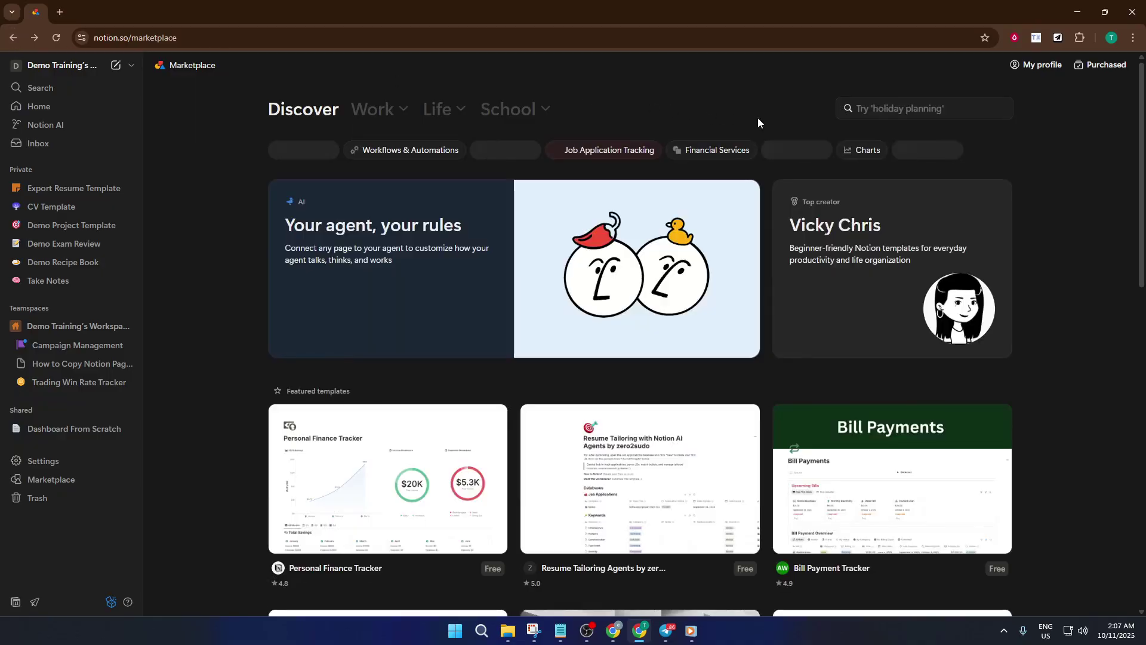
left_click(888, 112)
type("R")
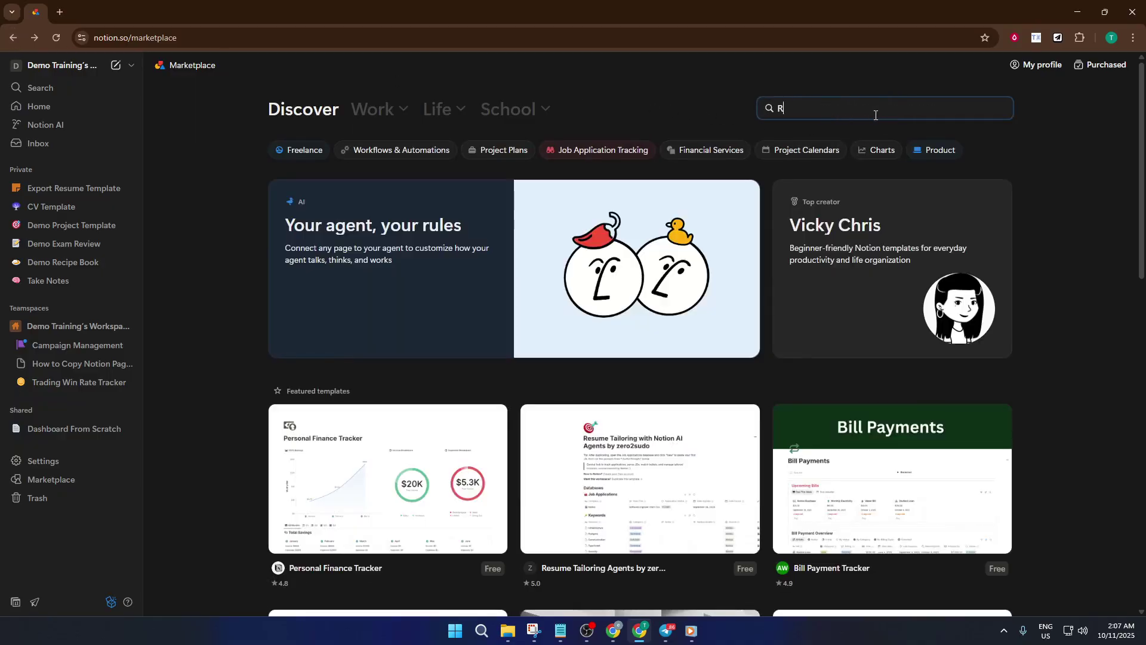
type("esume")
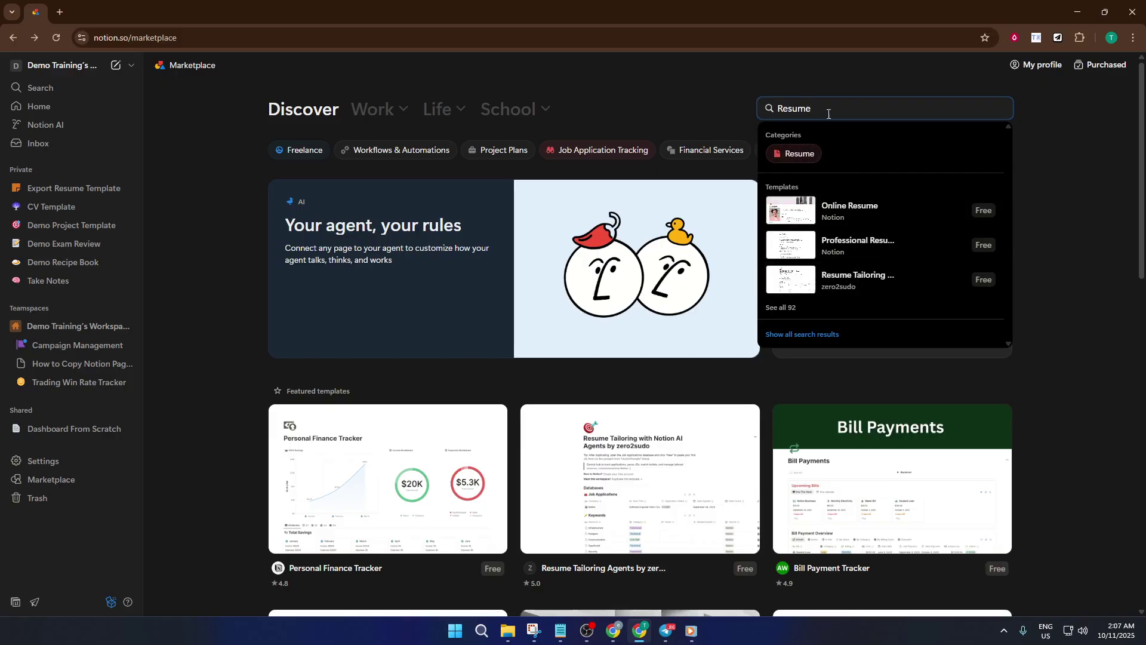
left_click_drag(835, 98, 776, 105)
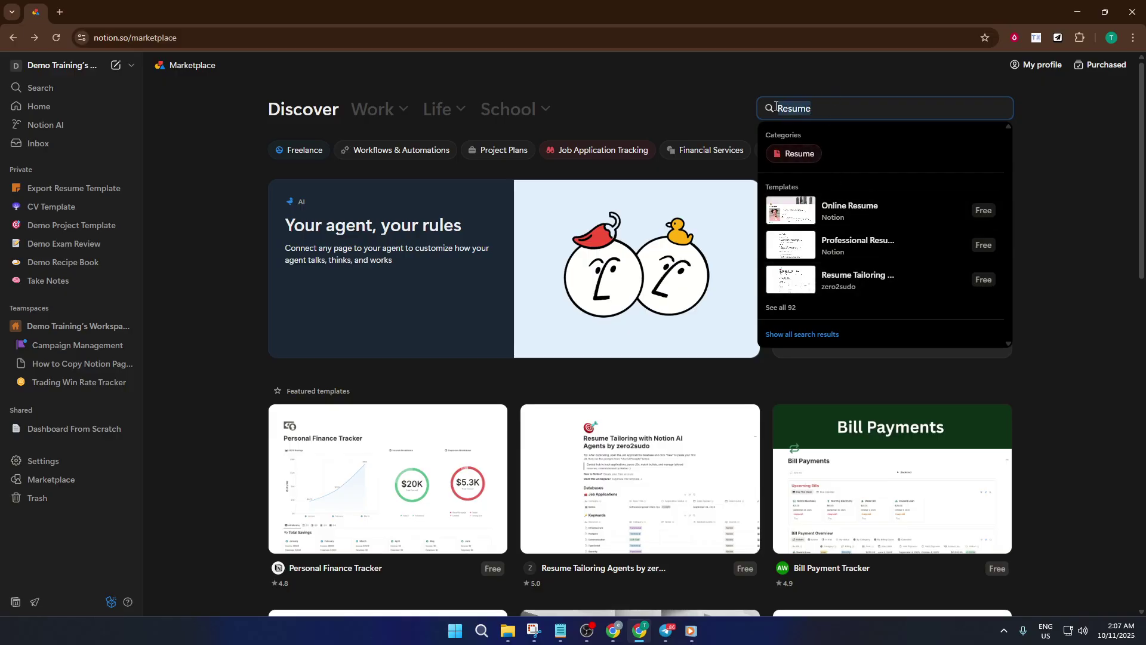
left_click(797, 157)
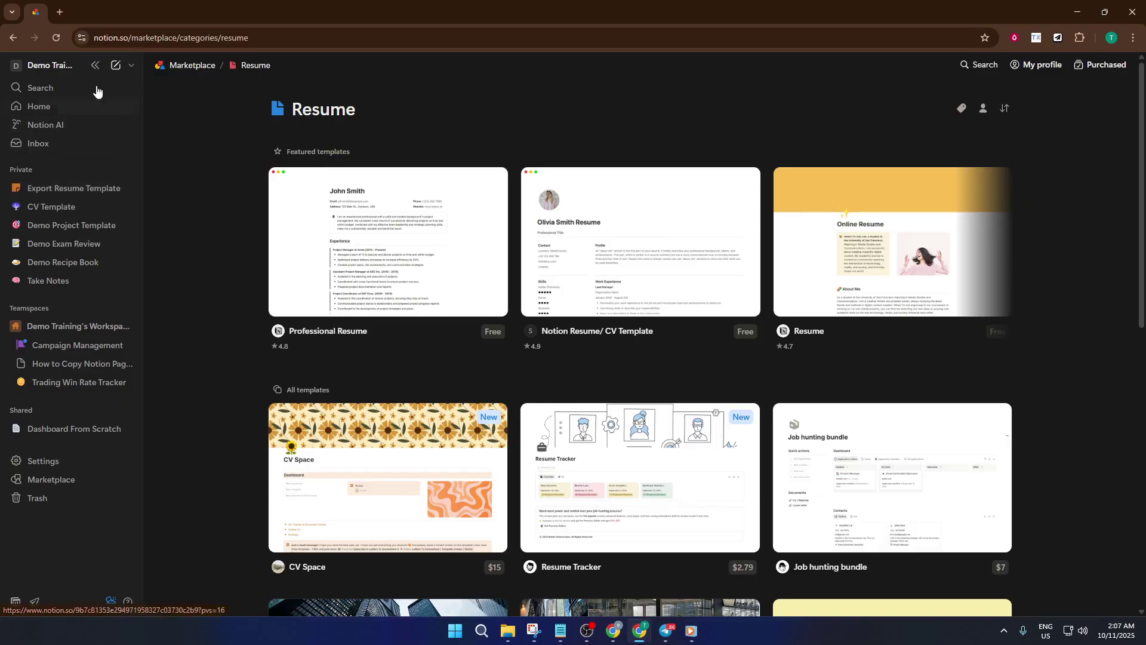
Step: Go back to the marketplace home and show all search results for "CV template"
left_click(13, 38)
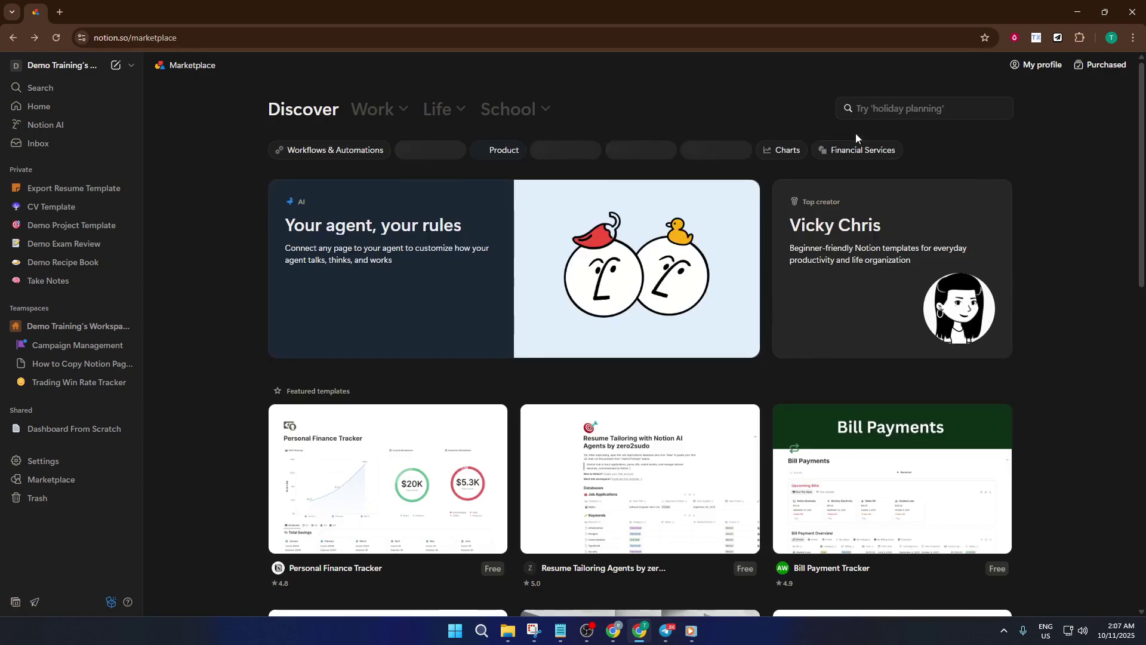
left_click(888, 109)
type("cv")
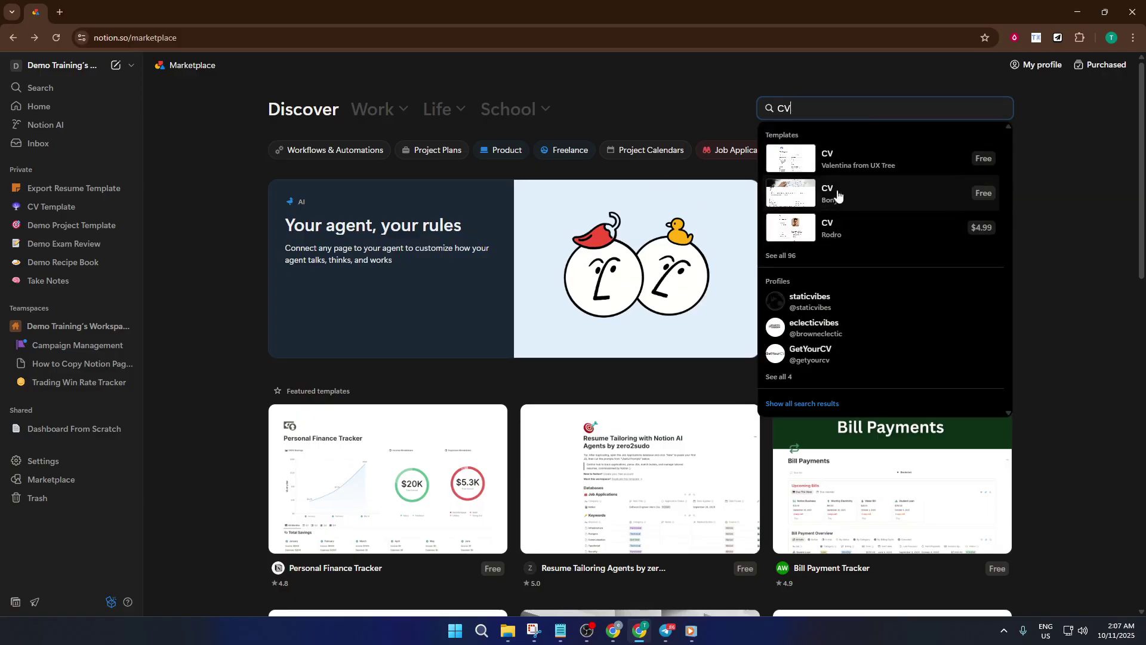
type("te")
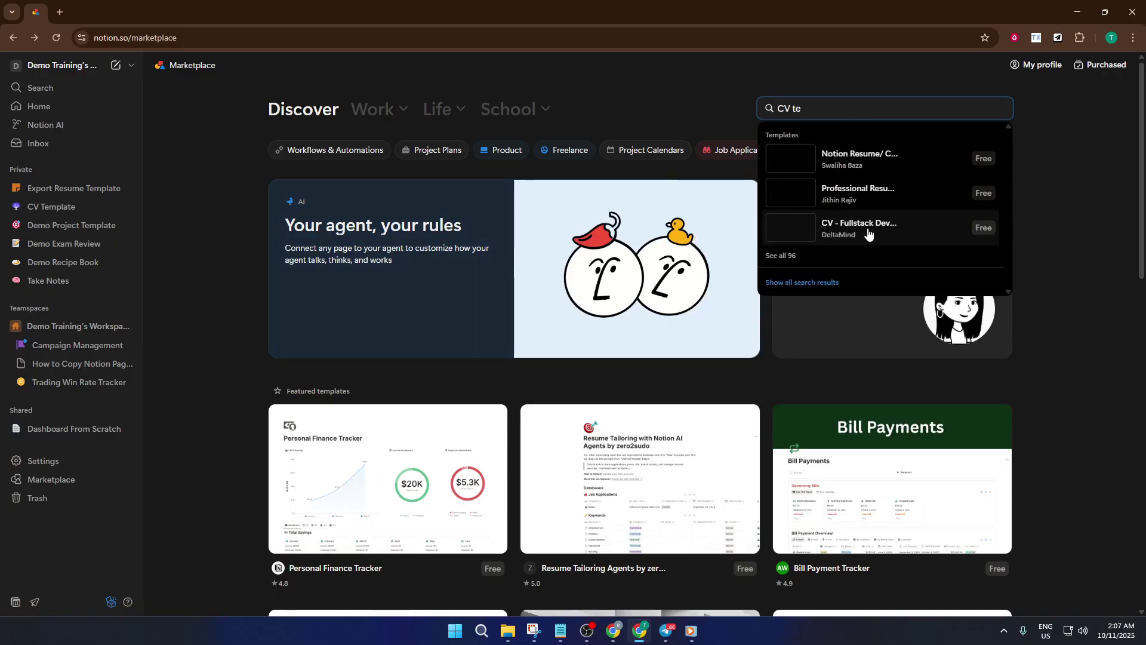
type("m")
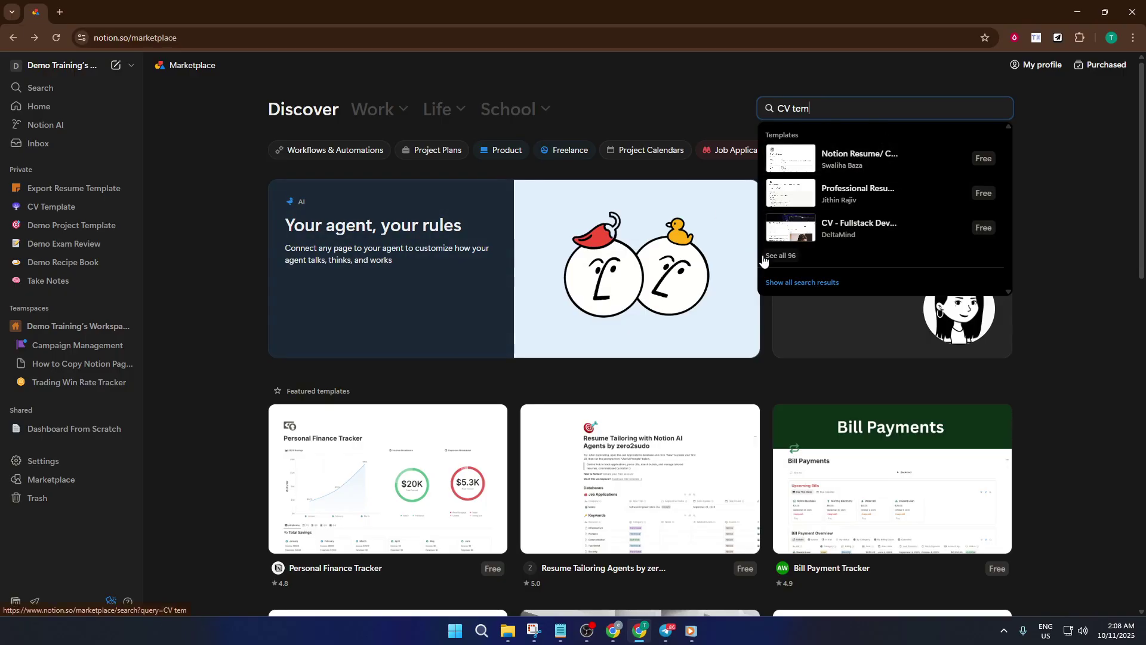
type("plate")
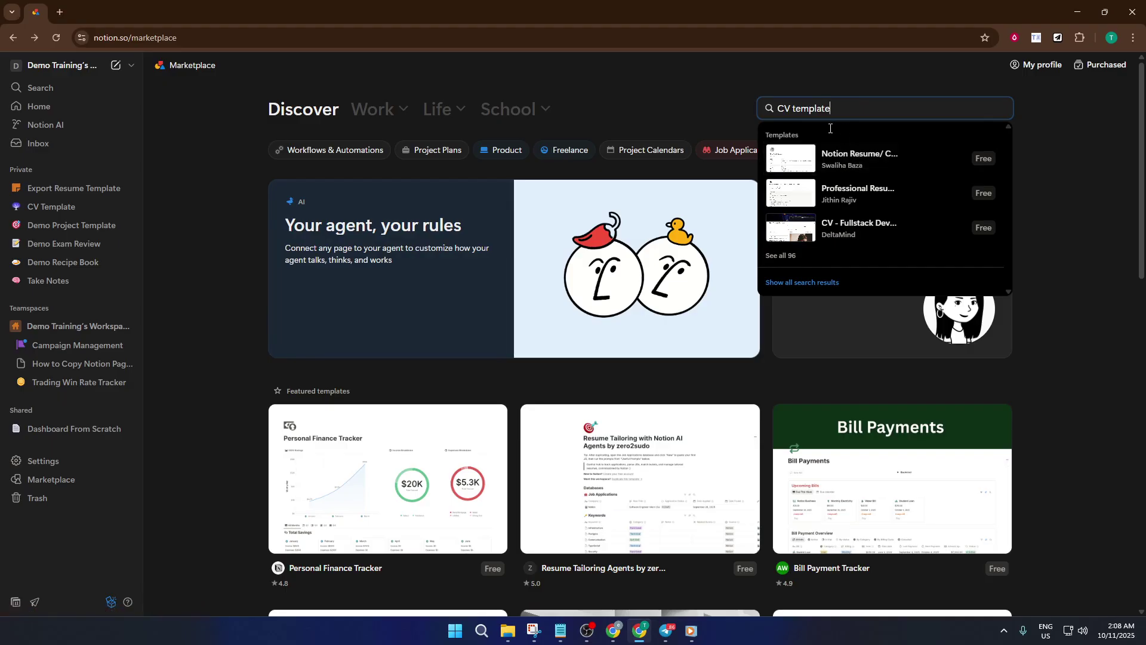
key("Return")
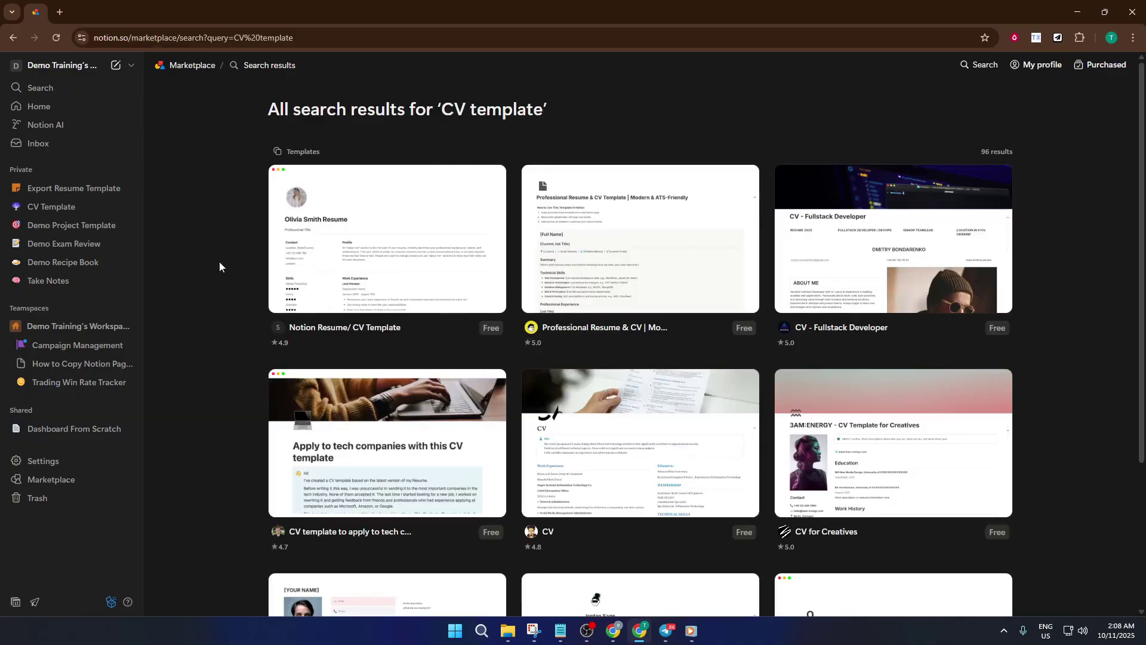
Step: Open the private CV Template page and review its sections from work experience to projects
left_click(76, 209)
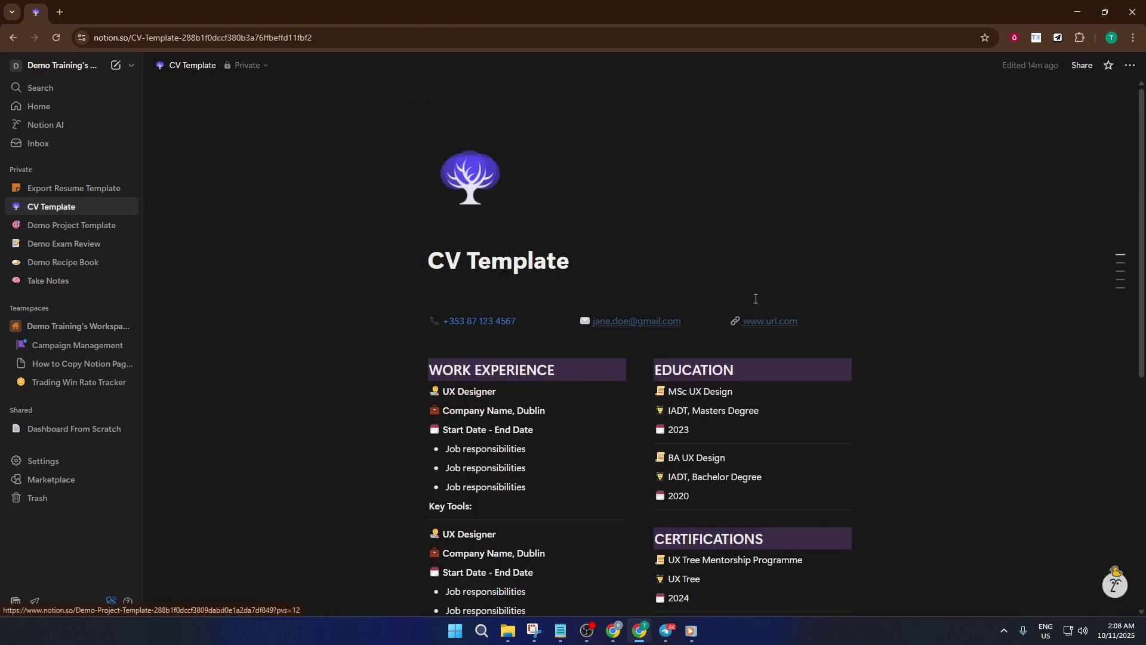
scroll(758, 316, "down", 7)
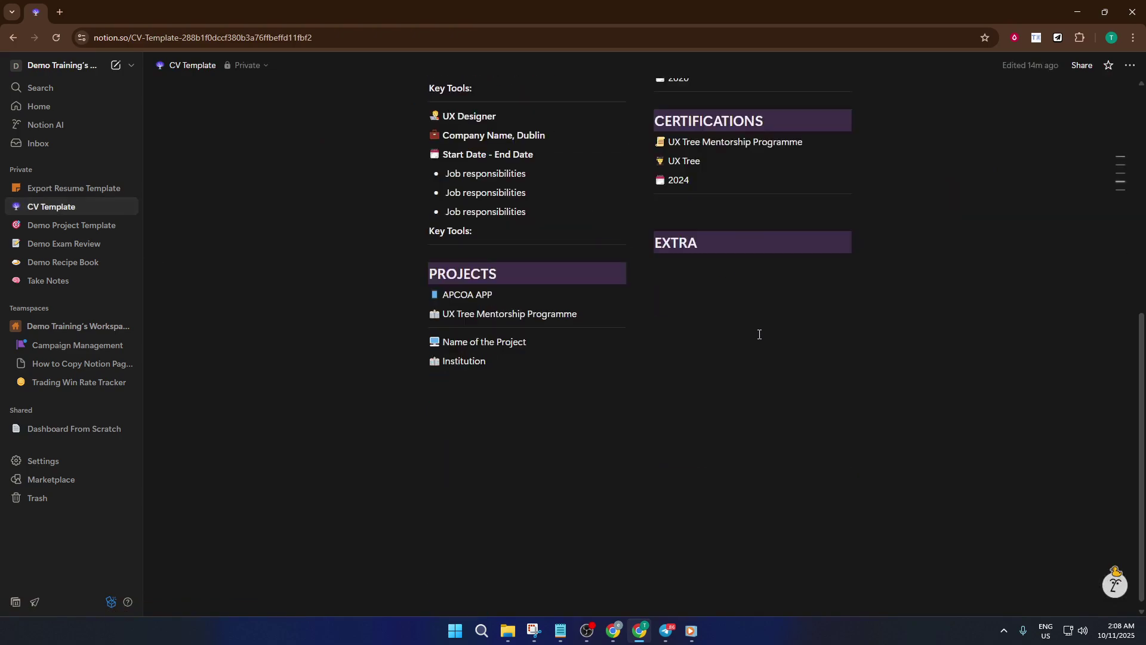
scroll(759, 335, "up", 6)
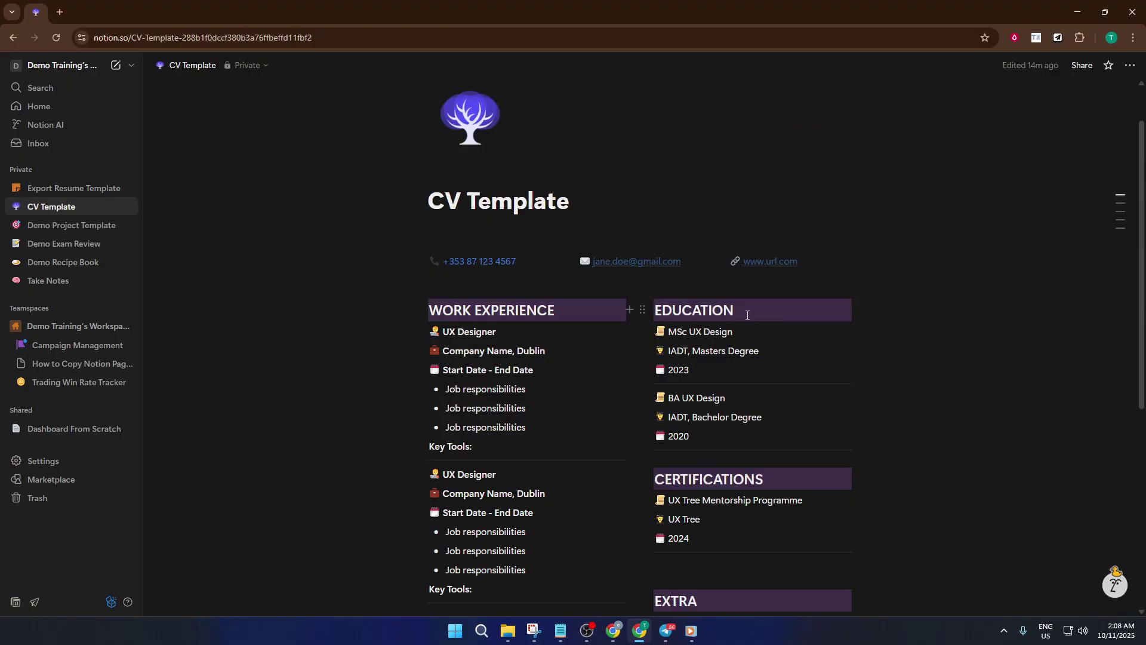
mouse_move(565, 131)
scroll(548, 218, "down", 5)
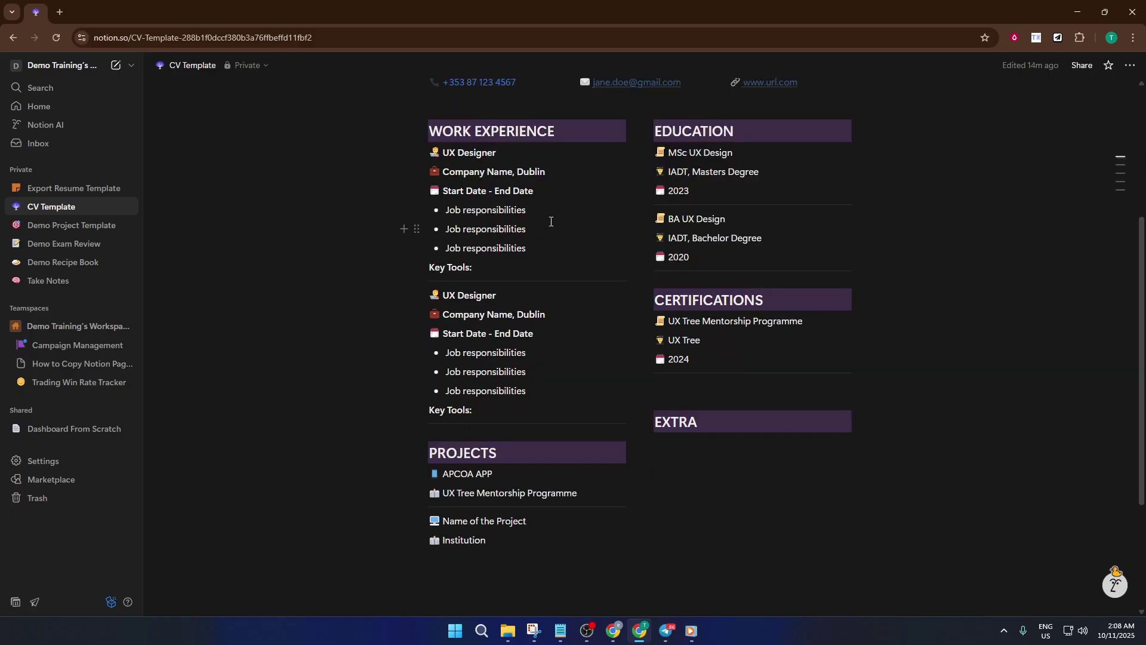
scroll(550, 235, "up", 6)
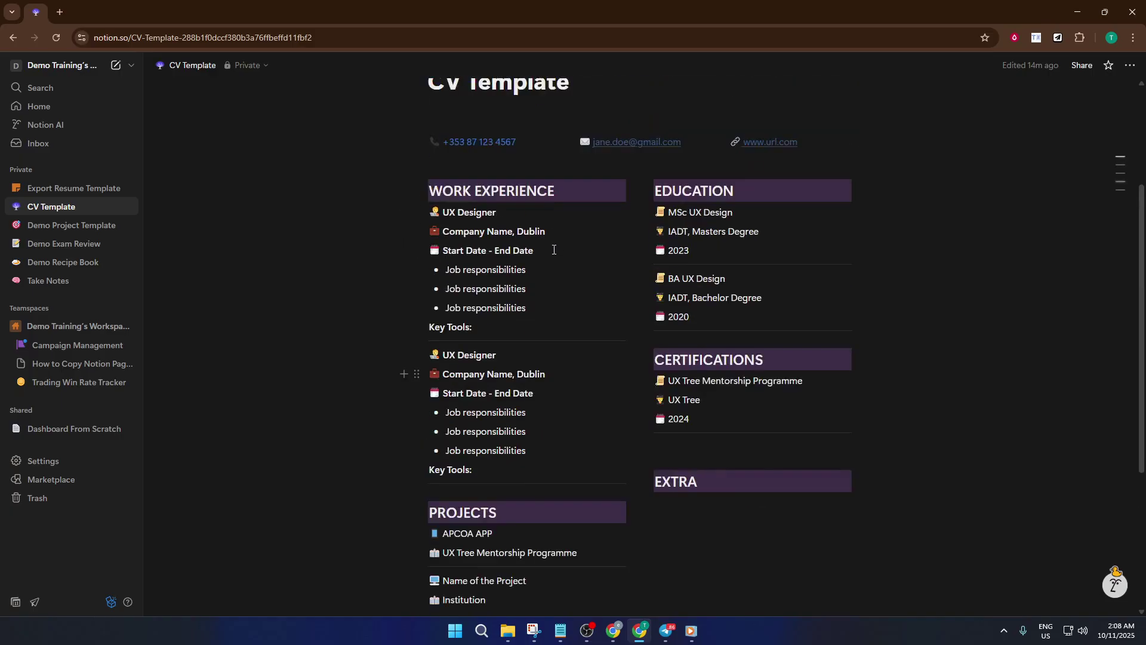
Step: Export the CV Template page as a PDF in Letter page format at 100 percent scale, including everything
left_click(1130, 65)
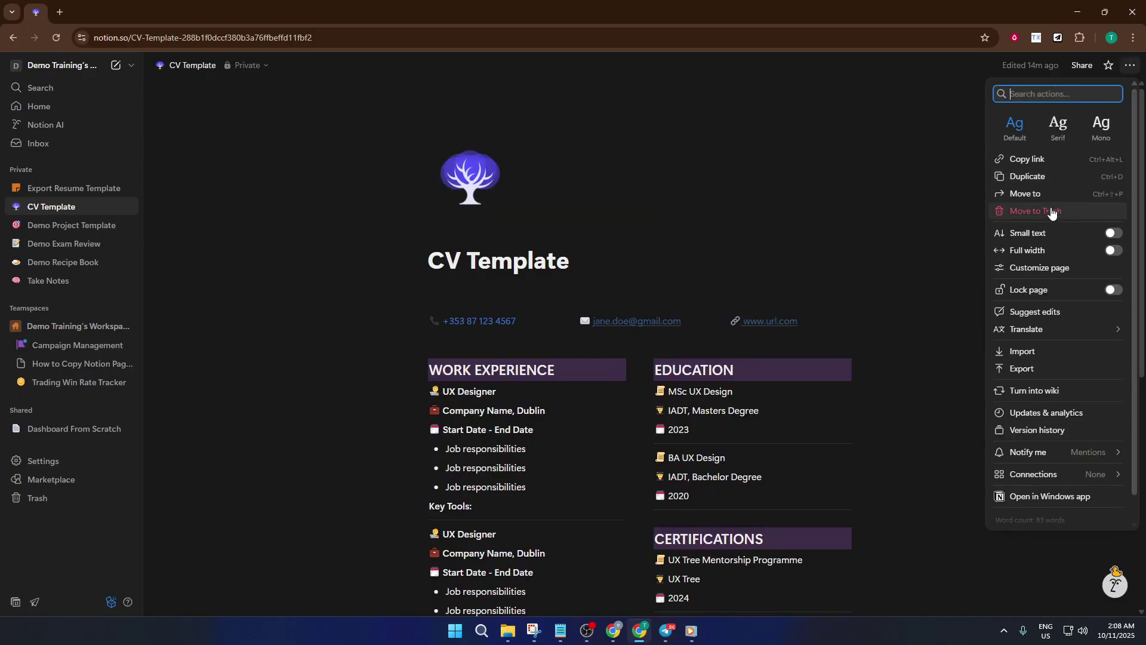
left_click(1048, 370)
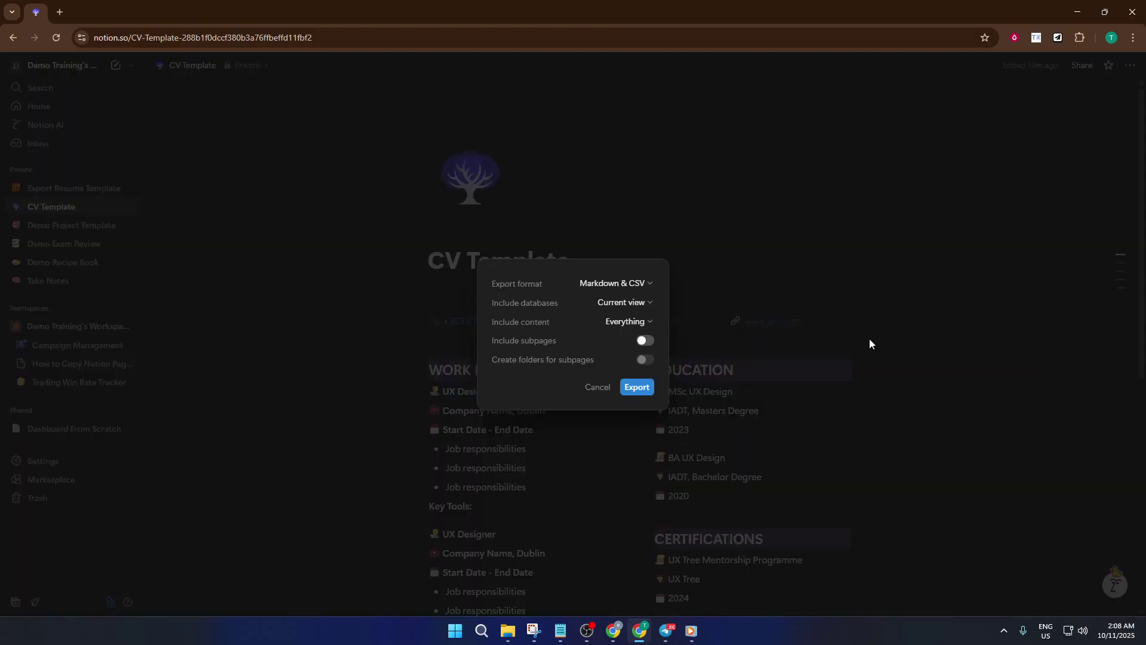
left_click(615, 284)
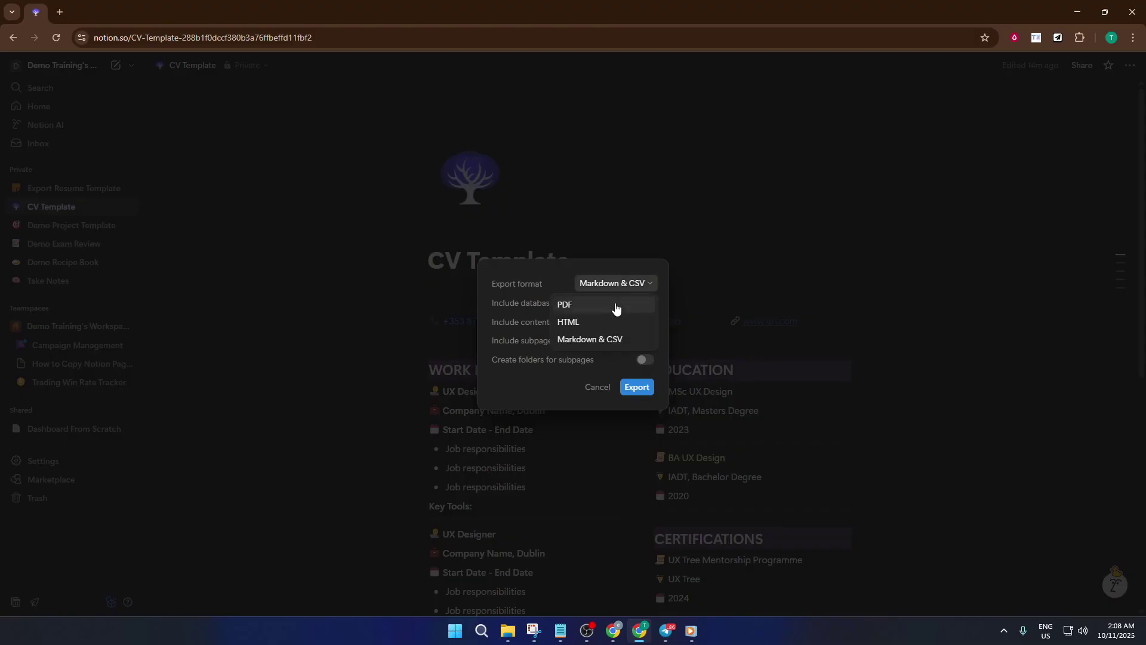
left_click(613, 307)
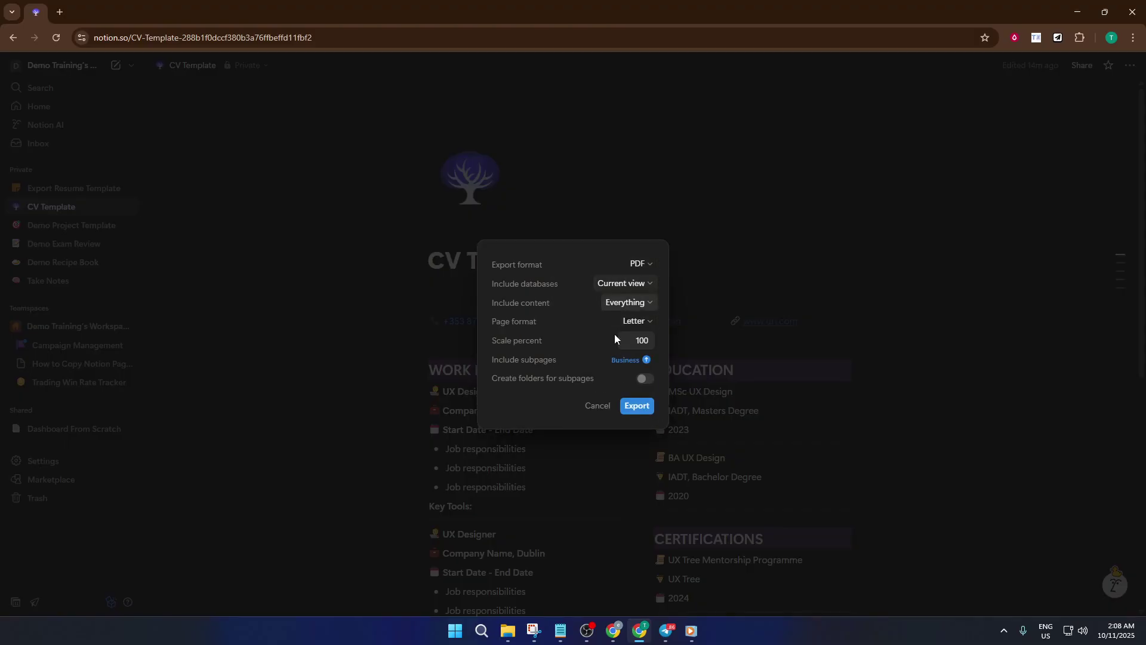
left_click(639, 408)
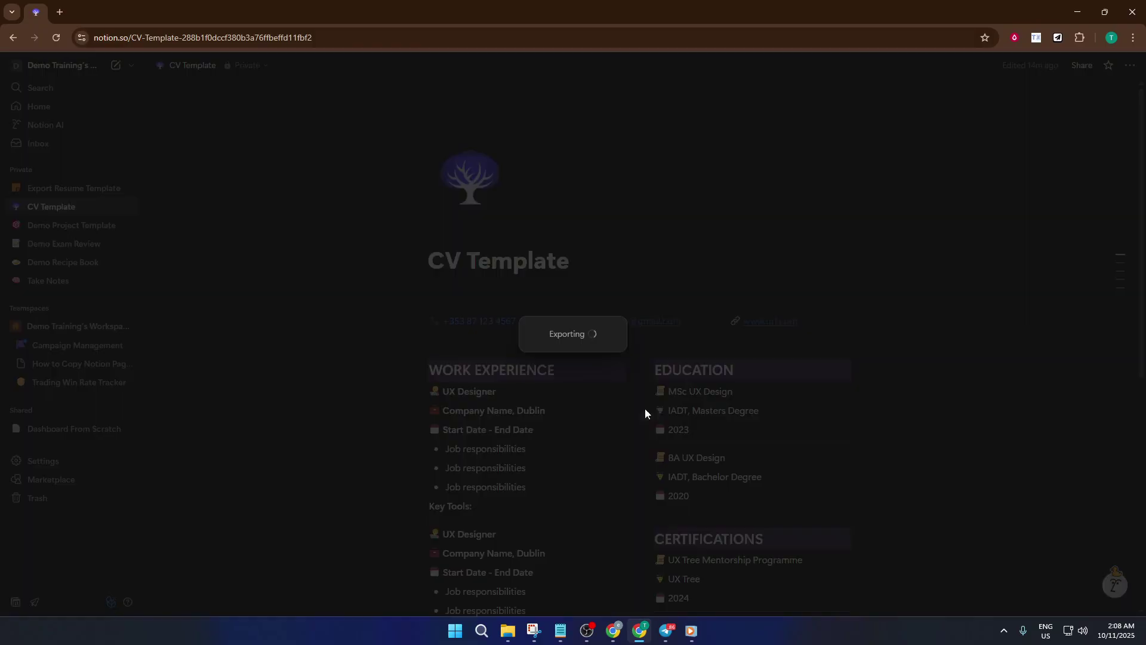